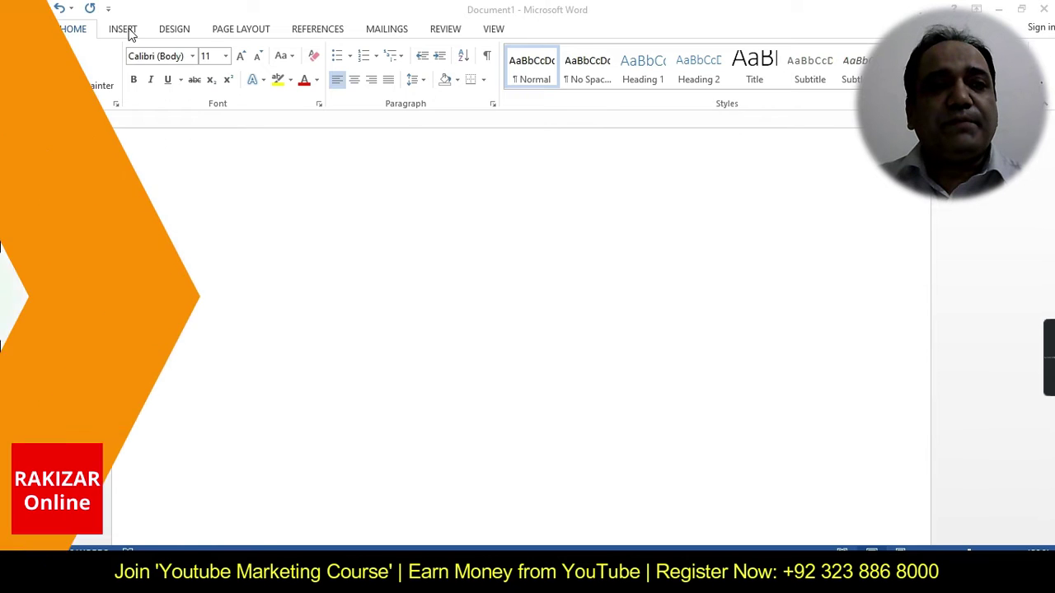
From the Insert tab, list the open windows available under Screenshot.
click(125, 31)
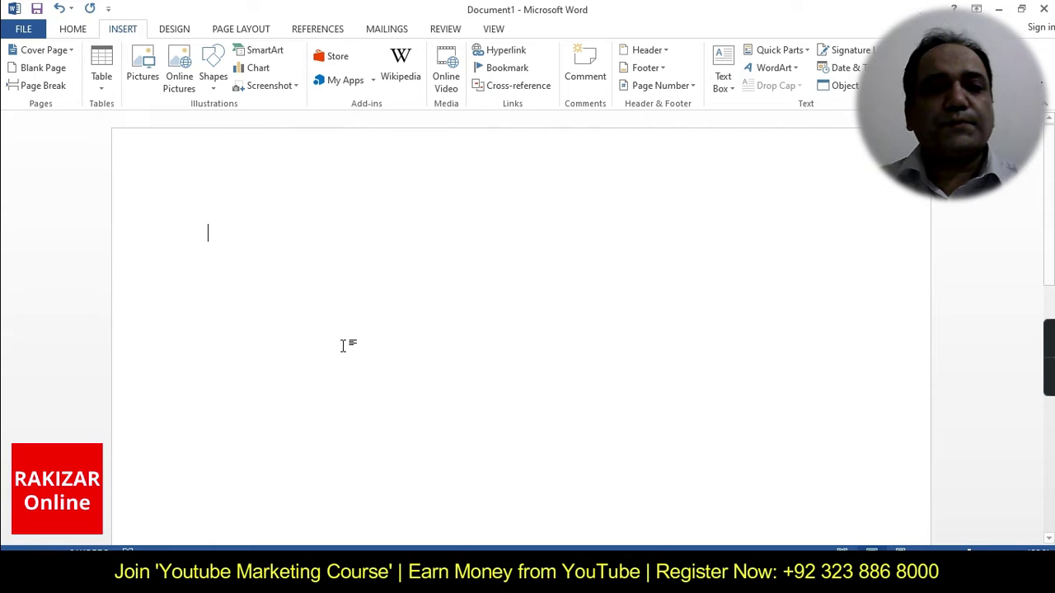
click(295, 86)
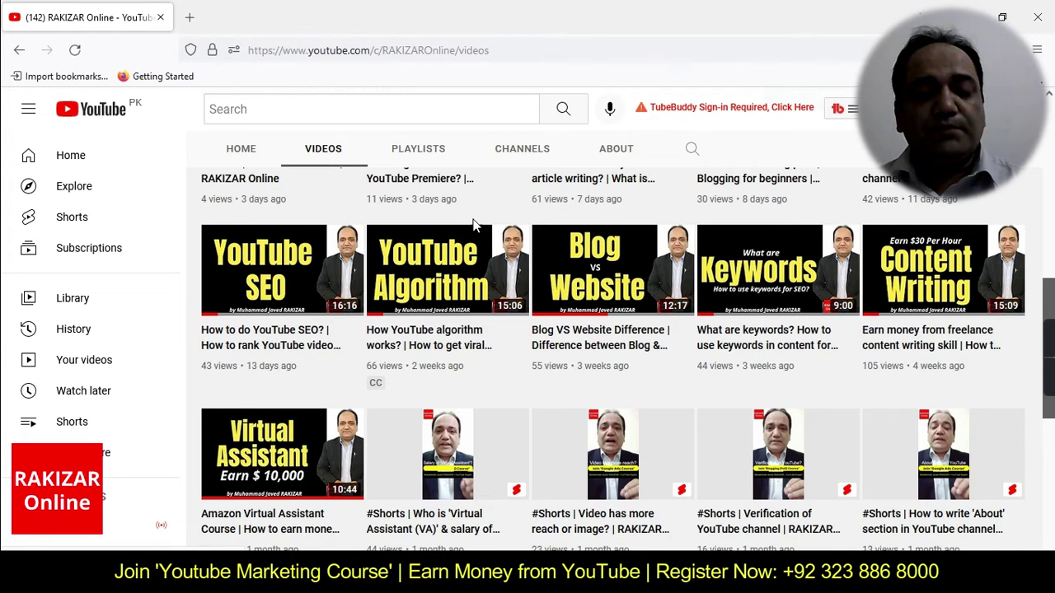
Scroll the YouTube channel's Videos page to bring the Uploads row into view.
scroll(474, 348, up, 4)
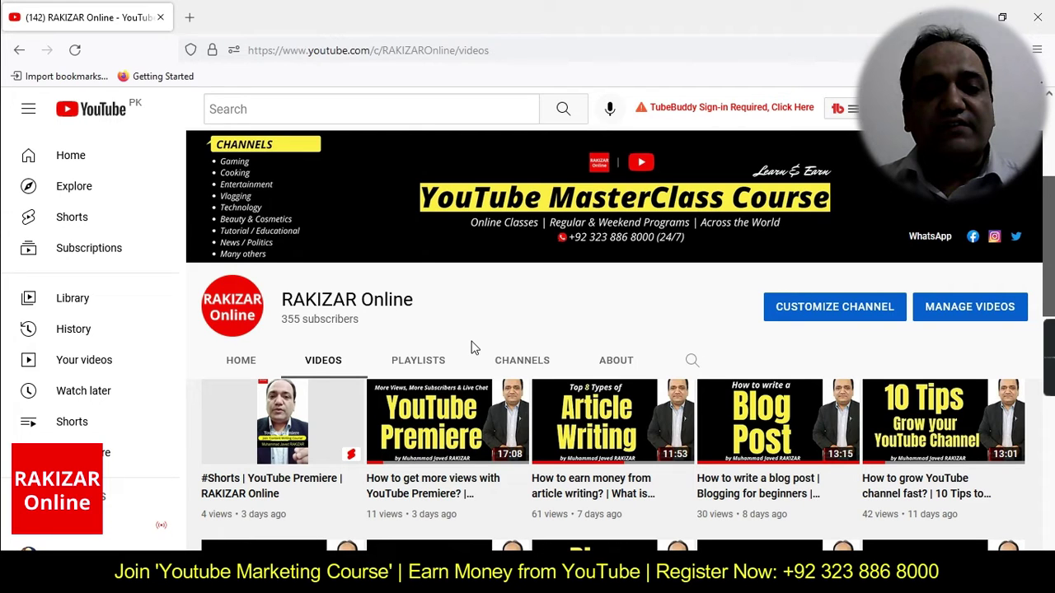
scroll(473, 348, down, 3)
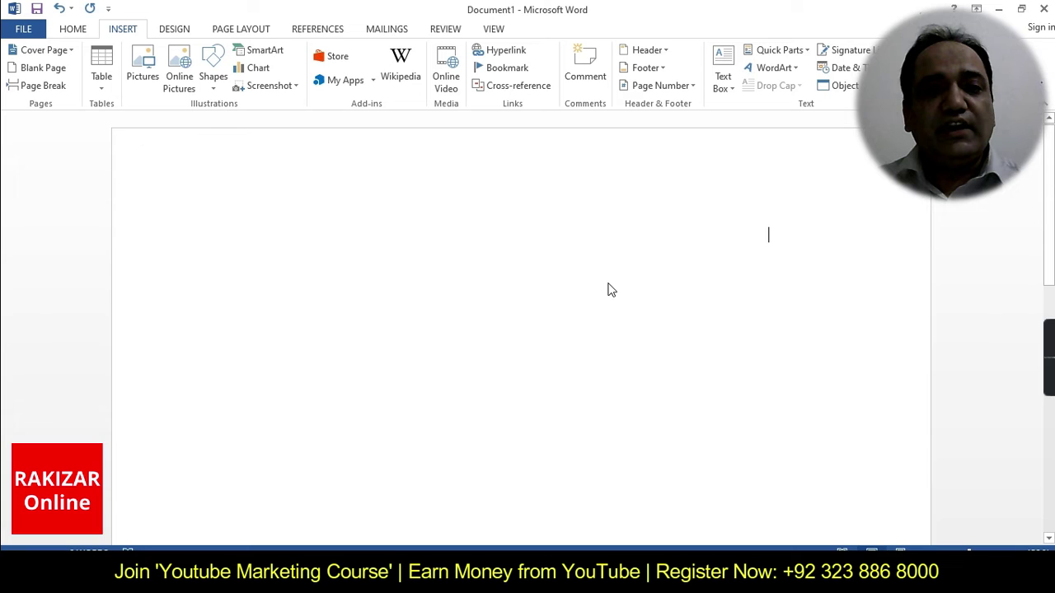
Paste the YouTube channel screenshot, give it a thick frame style, and nudge it slightly right and down.
key(ctrl+v)
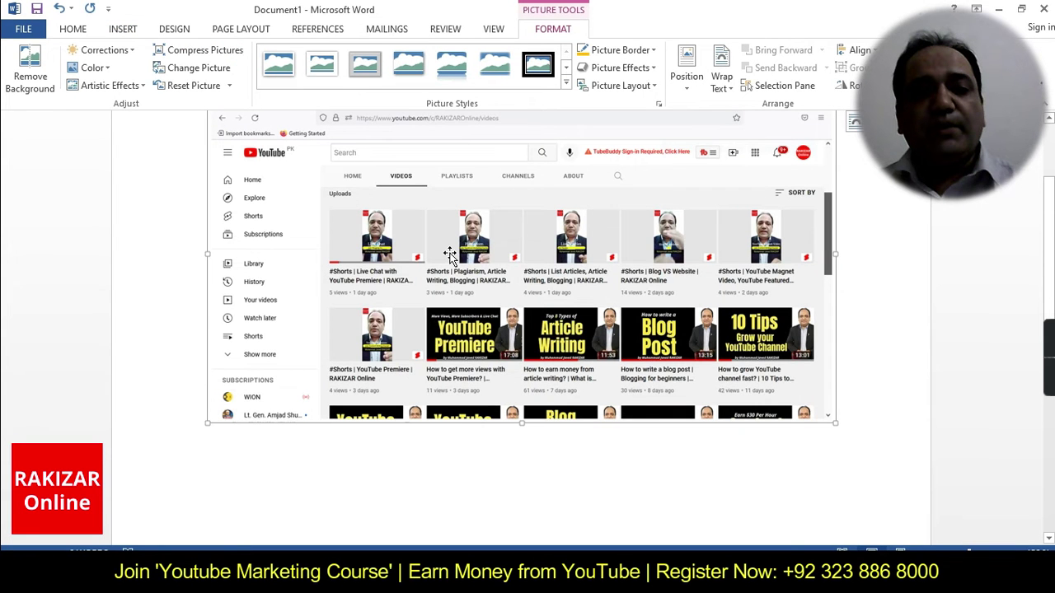
scroll(449, 256, up, 1)
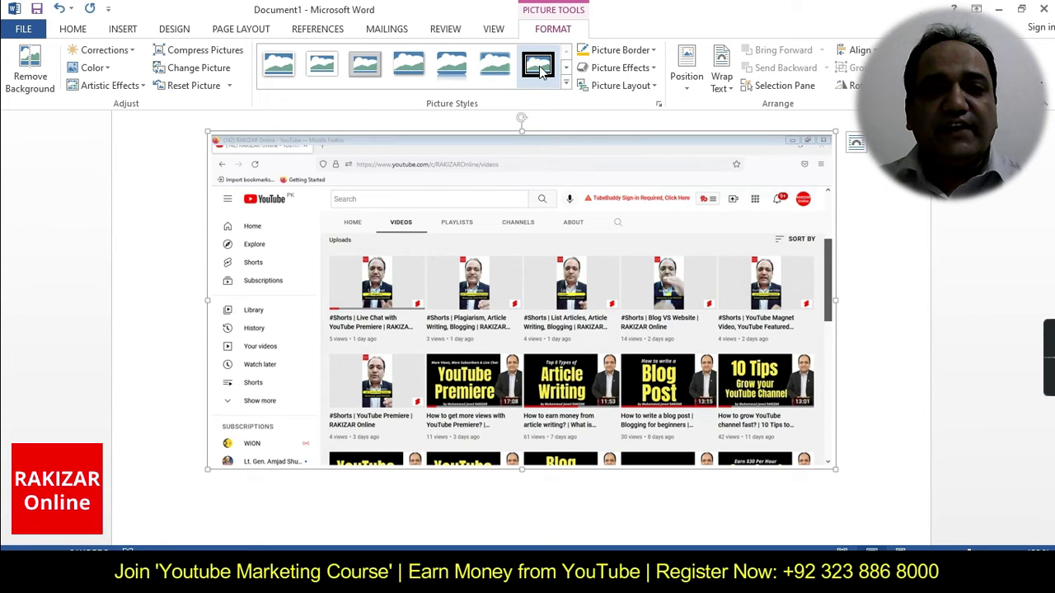
click(539, 70)
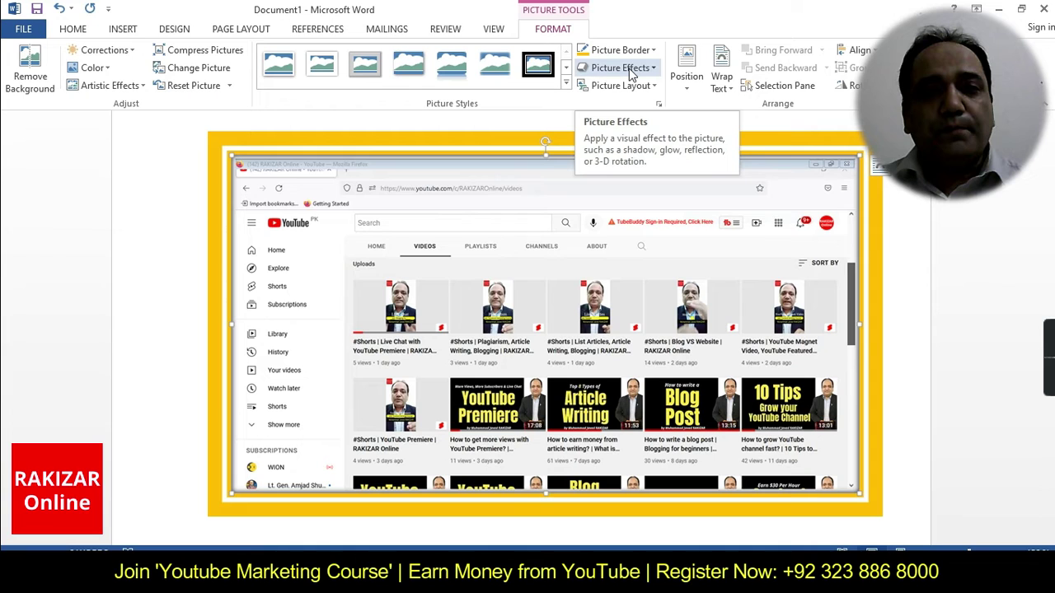
drag(458, 295, 472, 306)
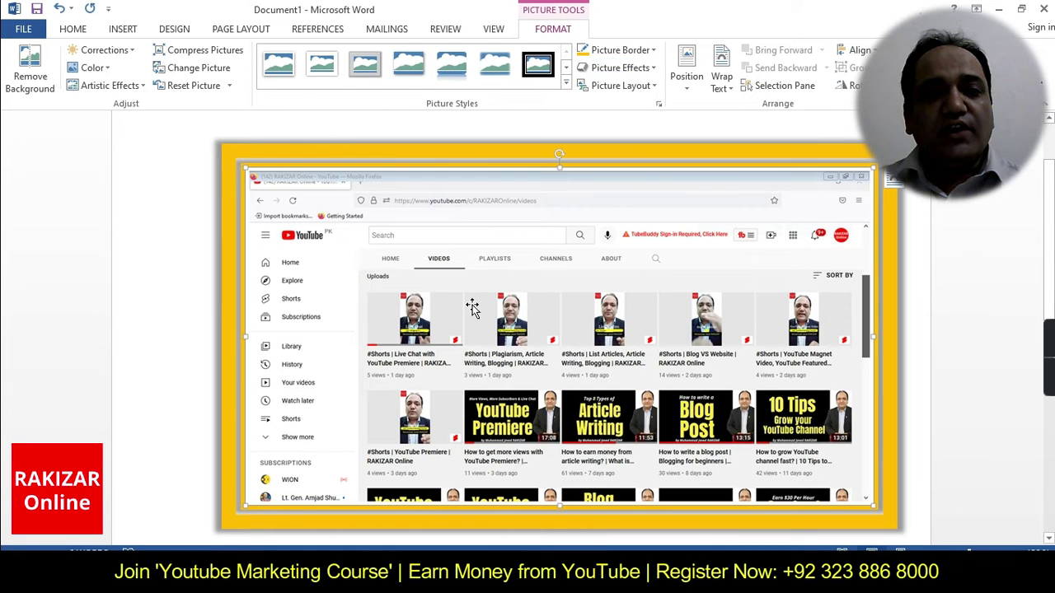
Return to the picture formatting commands and display the Picture Layout gallery.
key(alt+h)
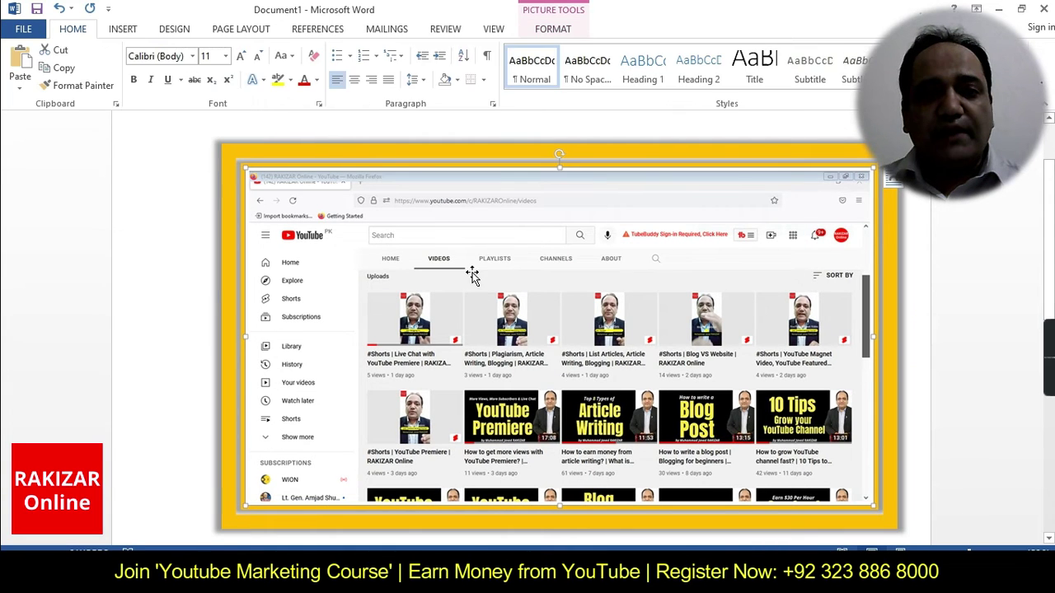
double_click(484, 211)
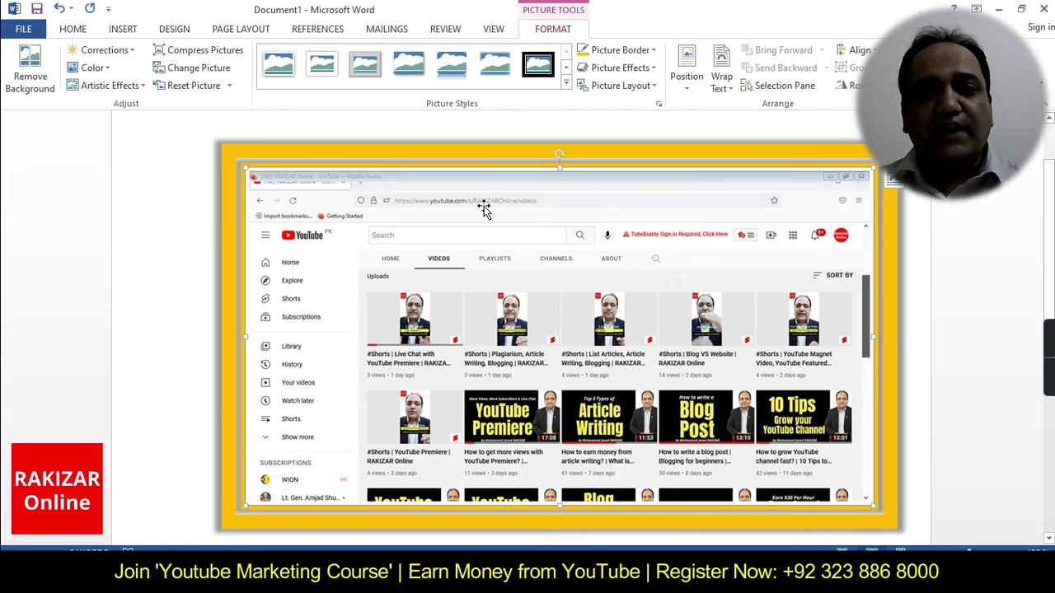
click(620, 86)
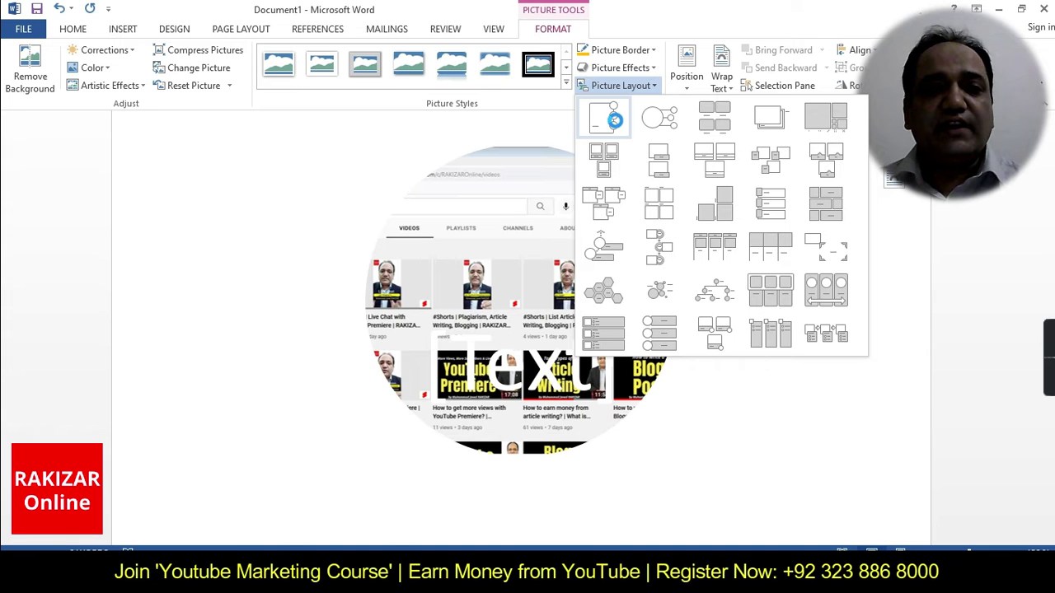
Try preset effects and a 3-D rotation on the screenshot, then undo both to restore the flat yellow frame.
click(594, 206)
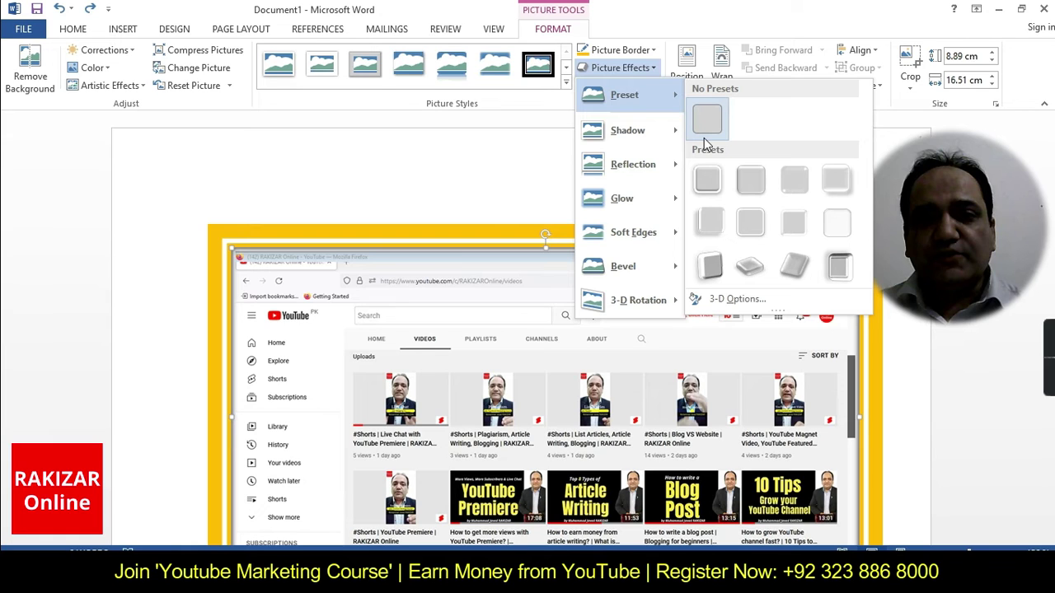
click(656, 69)
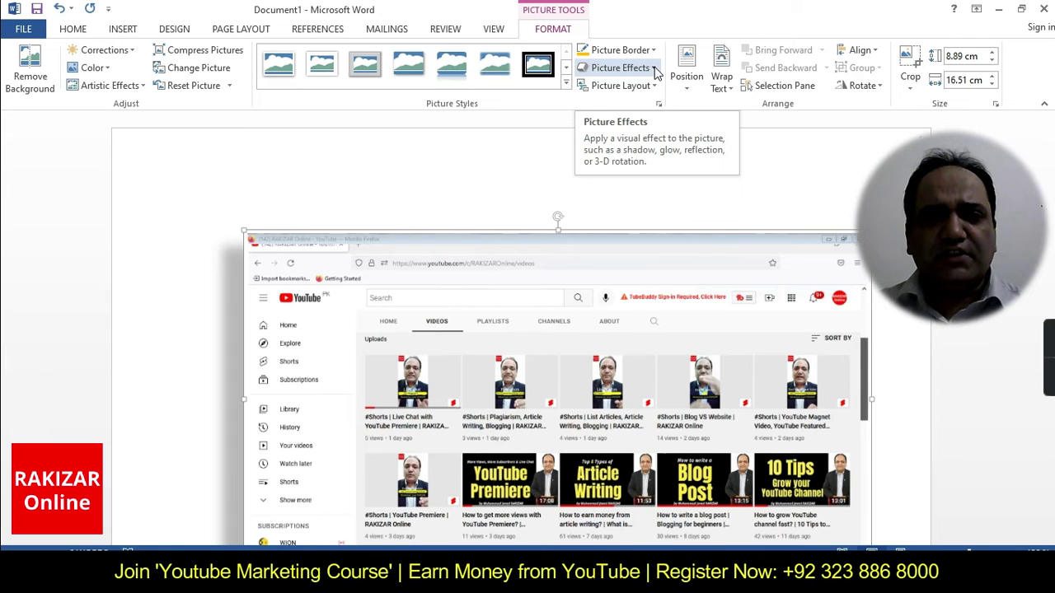
click(750, 202)
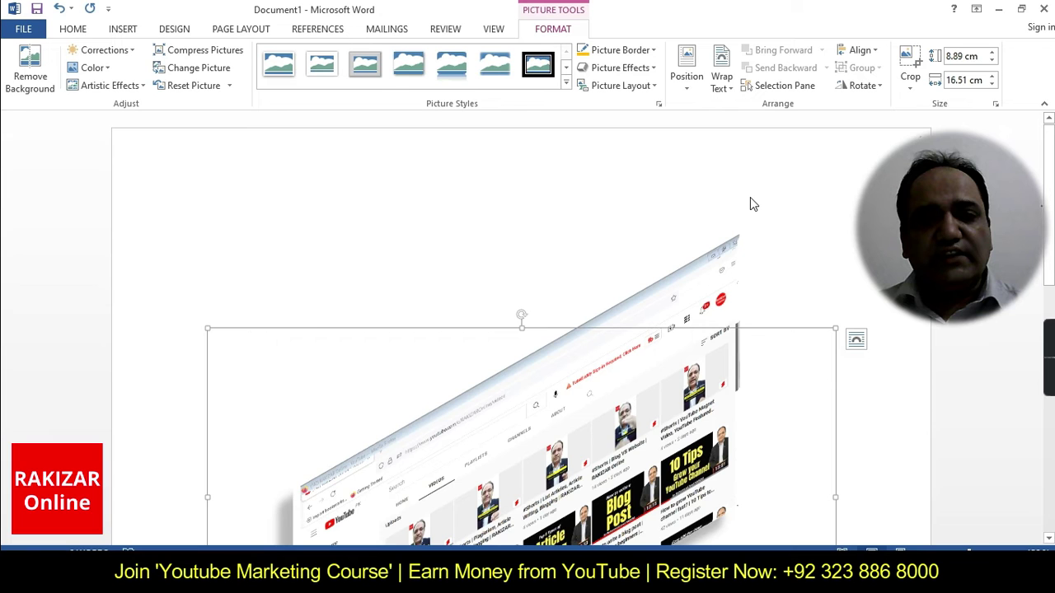
key(ctrl+z)
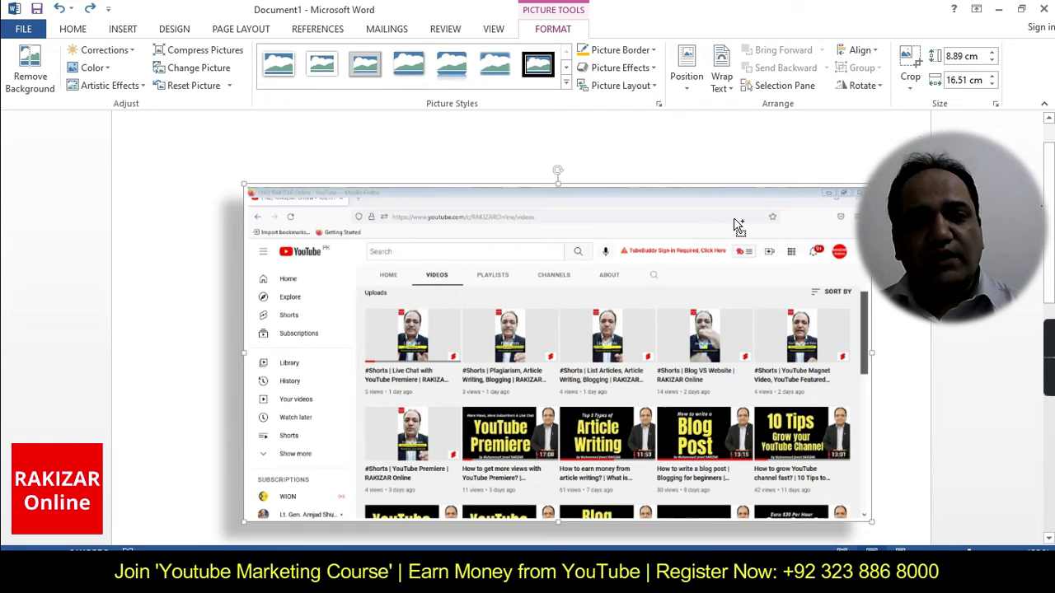
key(ctrl+z)
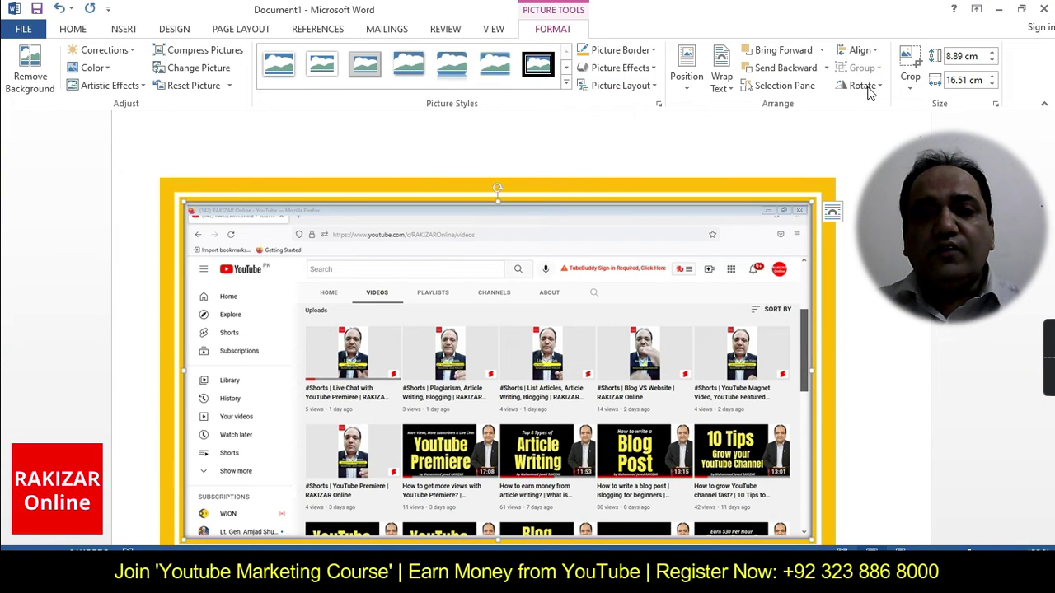
click(876, 85)
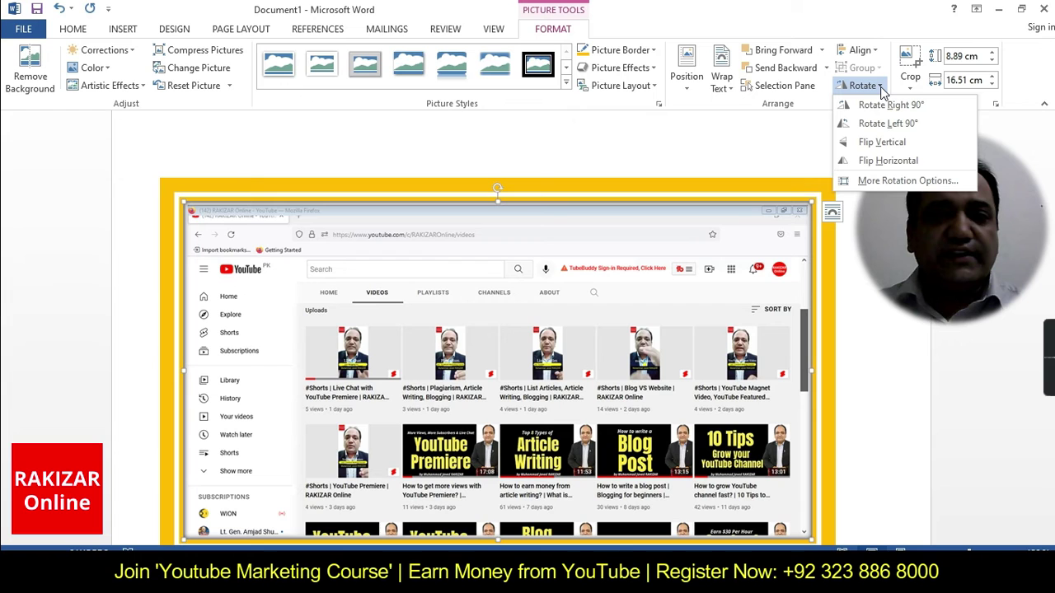
click(864, 163)
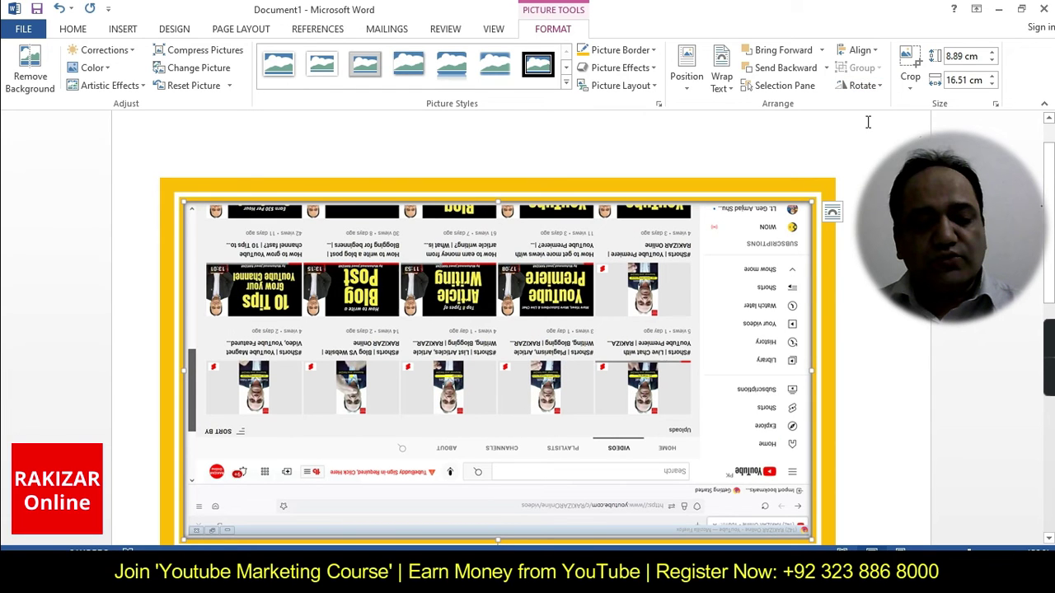
click(863, 86)
click(905, 100)
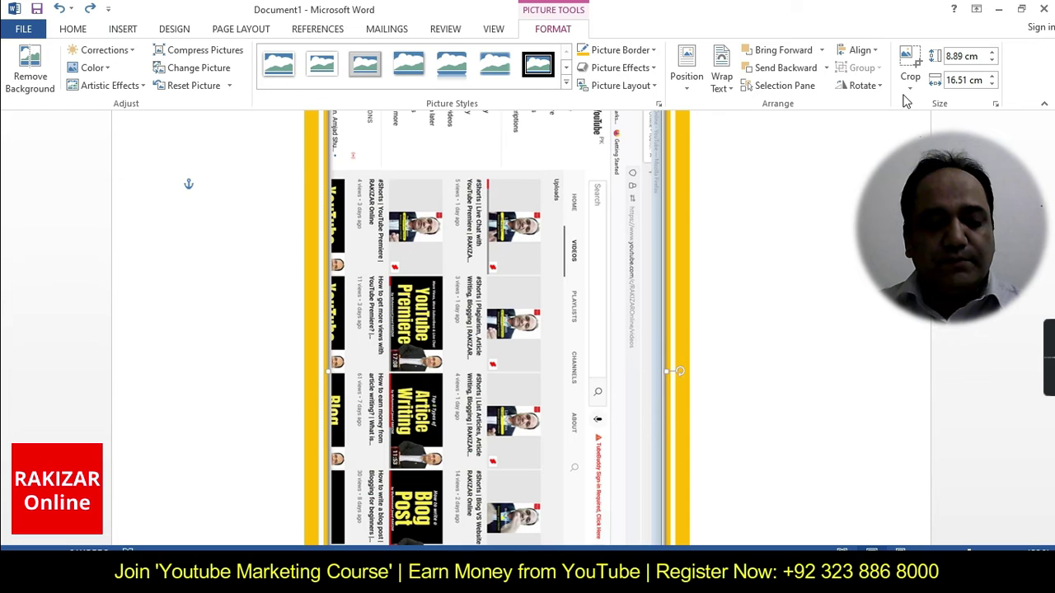
key(ctrl+z)
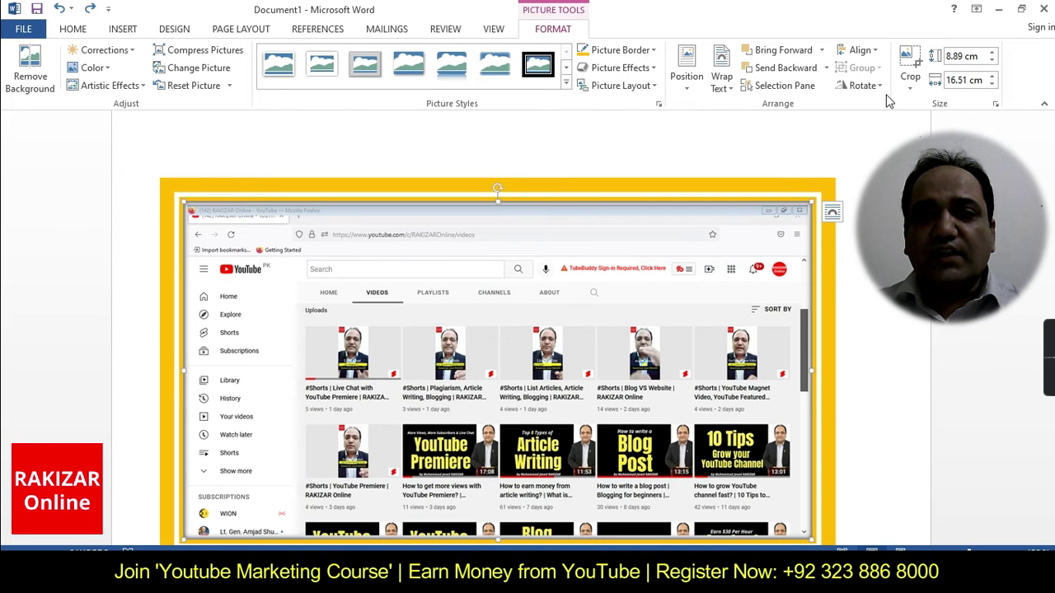
Crop the framed screenshot to a Snip Single Corner Rectangle shape.
click(909, 87)
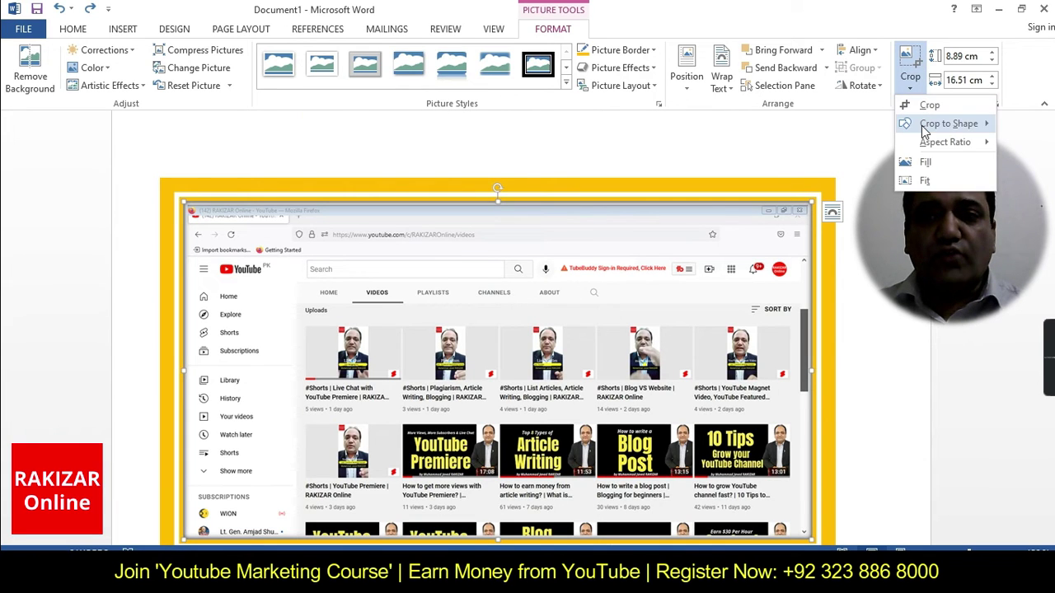
mouse_move(924, 128)
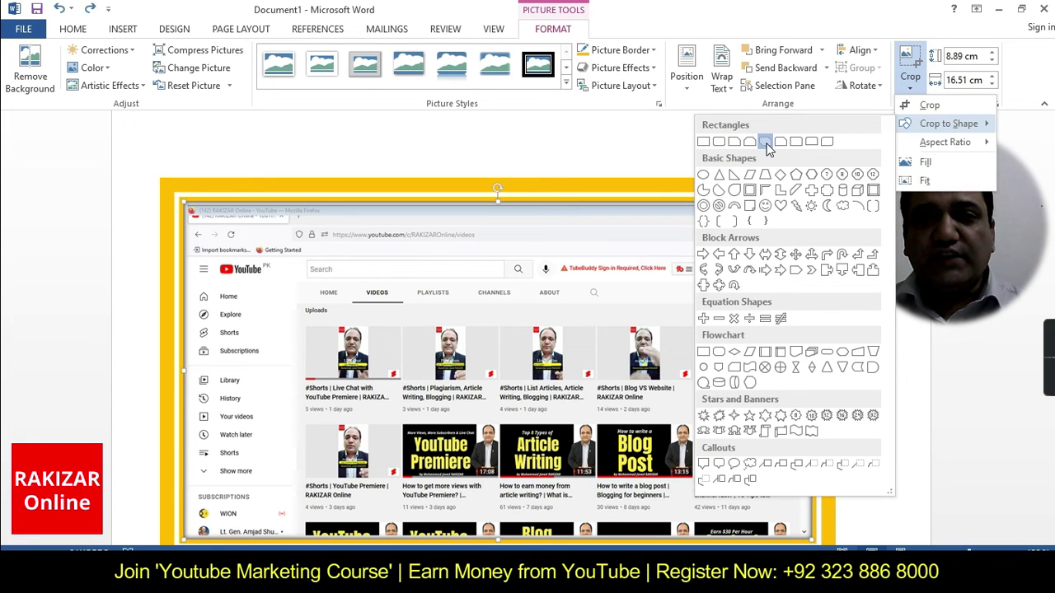
click(766, 145)
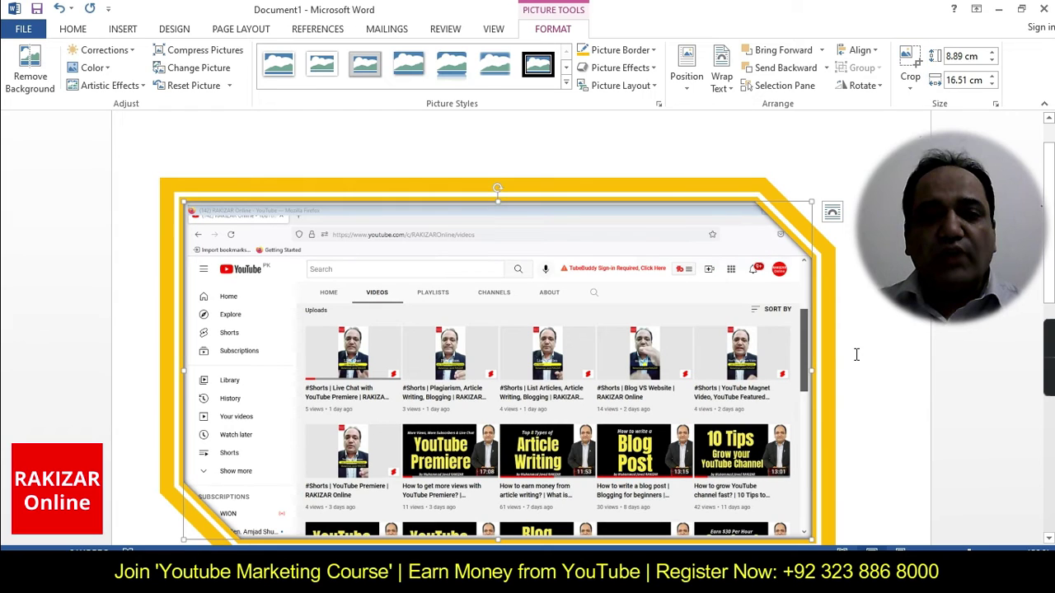
click(910, 85)
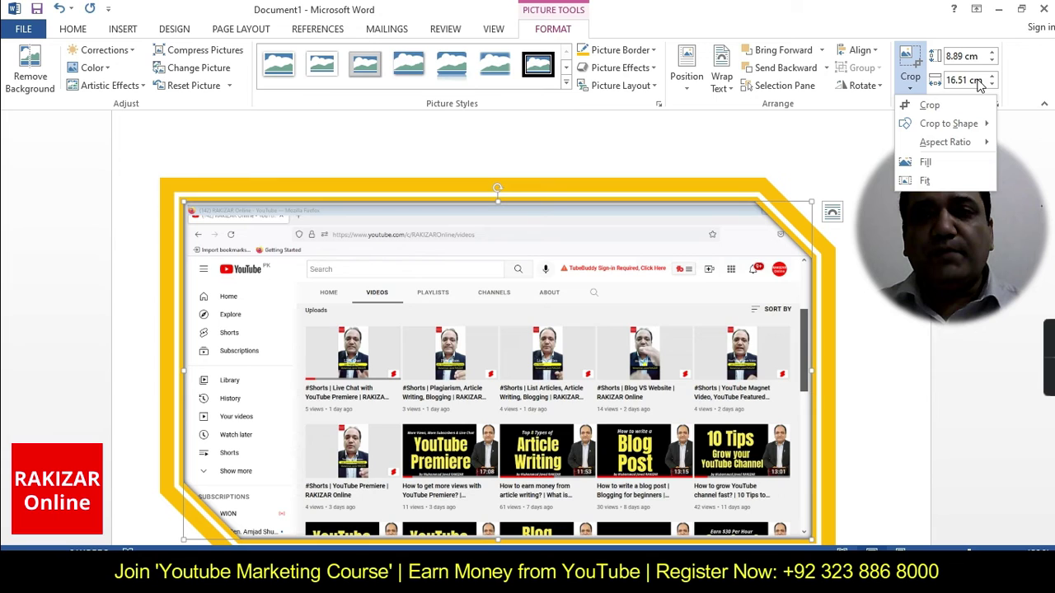
mouse_move(1046, 322)
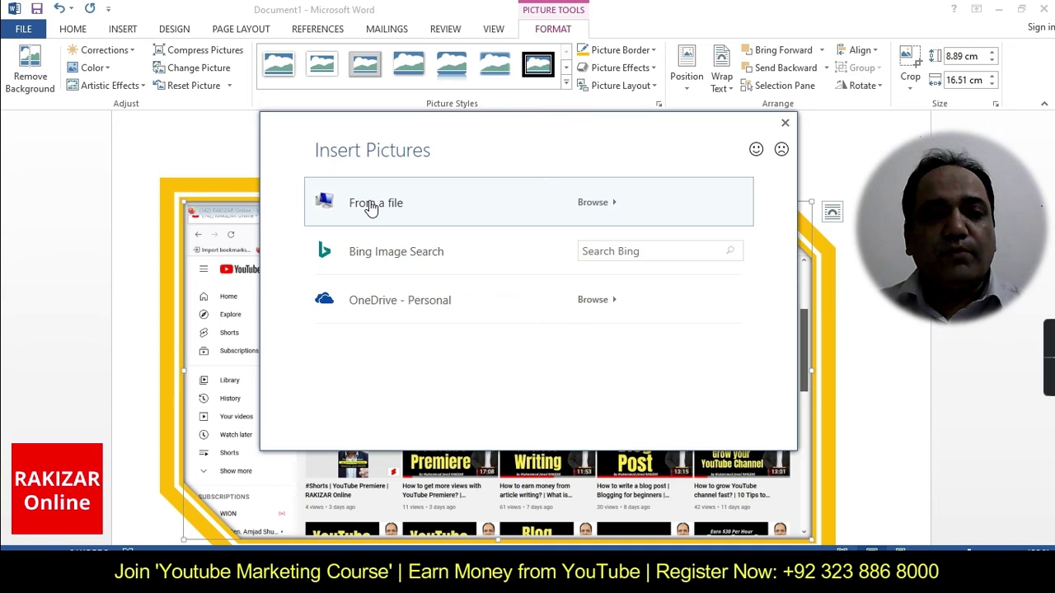
Dismiss the Insert Pictures options and show the Corrections gallery for the screenshot.
key(Escape)
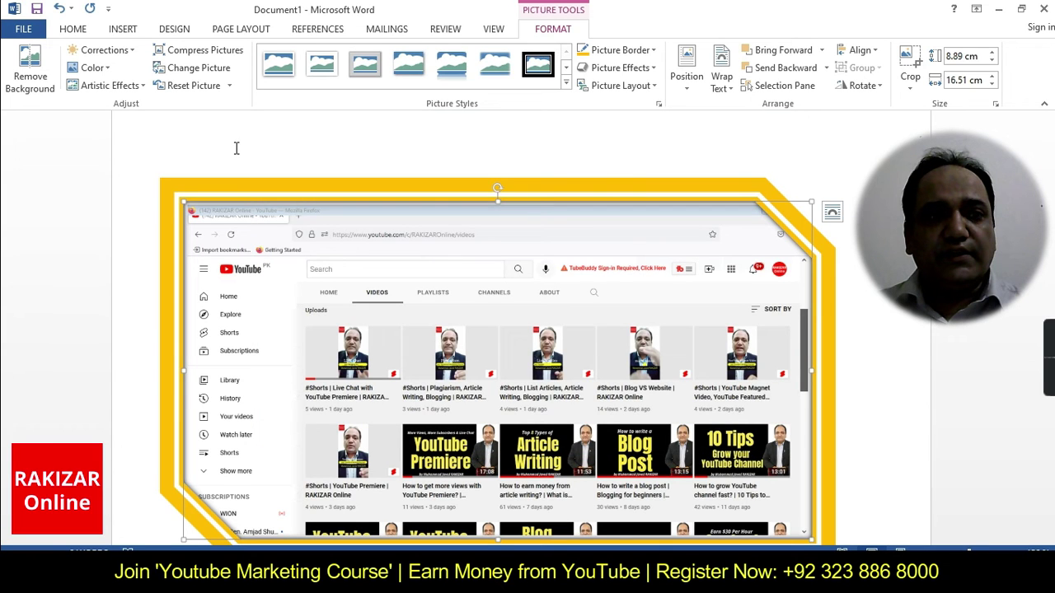
click(229, 86)
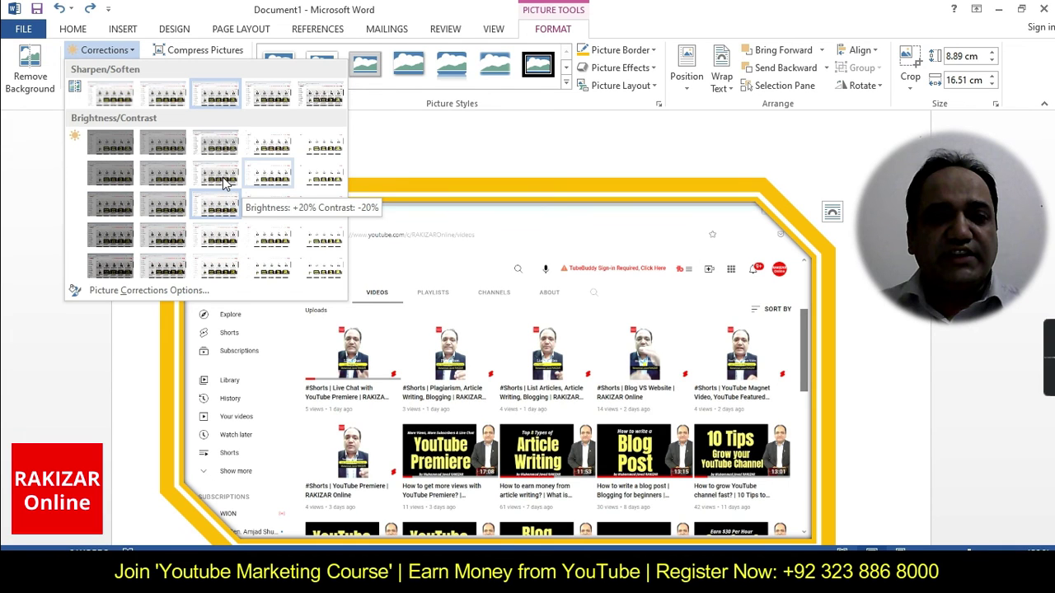
Apply a yellow Color tint to the cropped YouTube screenshot.
click(107, 70)
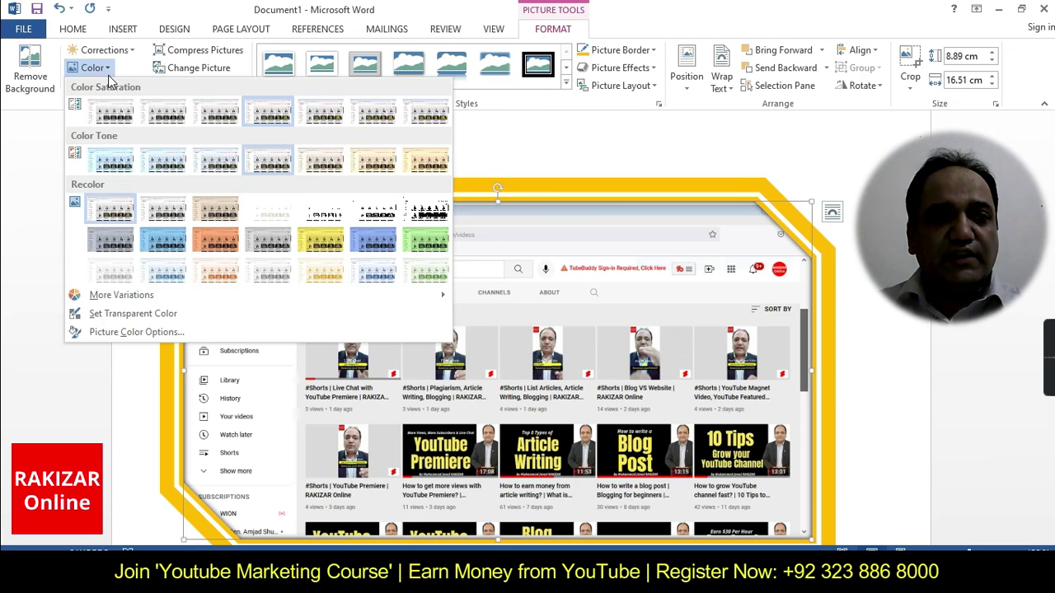
click(370, 214)
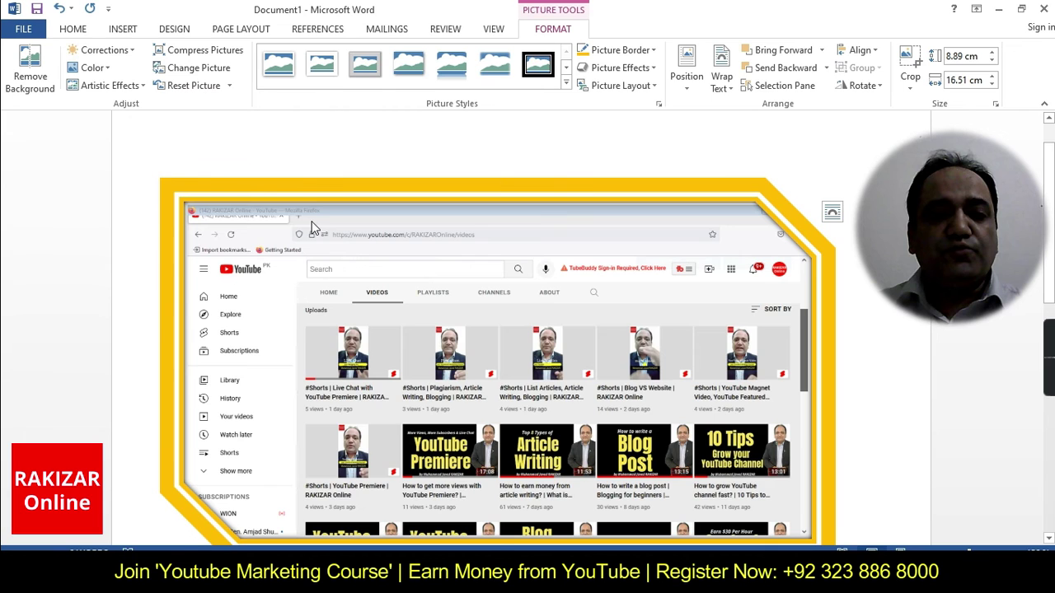
click(104, 85)
click(302, 174)
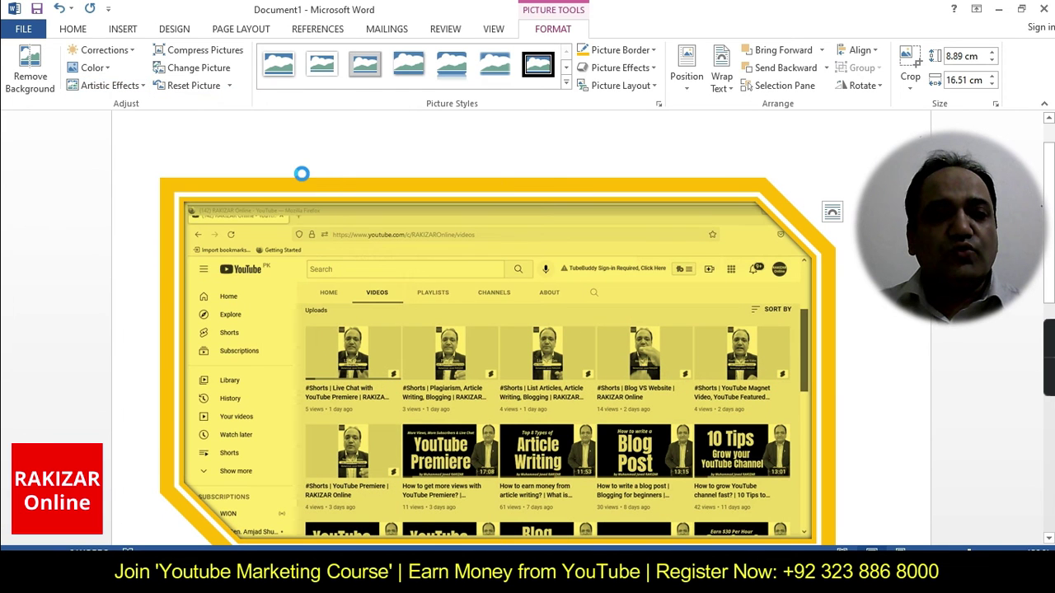